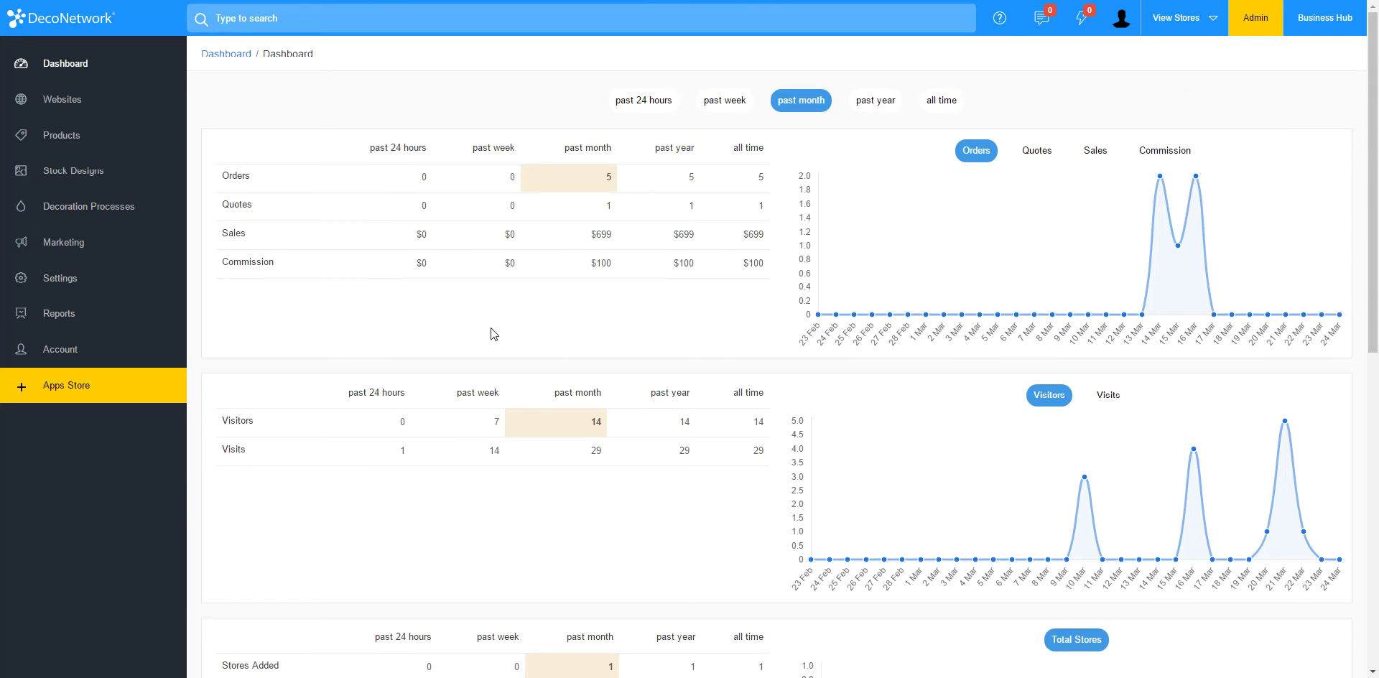
- Change the DecoNetwork Current Payment Gateway from none to PayPal Website Payments Standard (New)
left_click(60, 285)
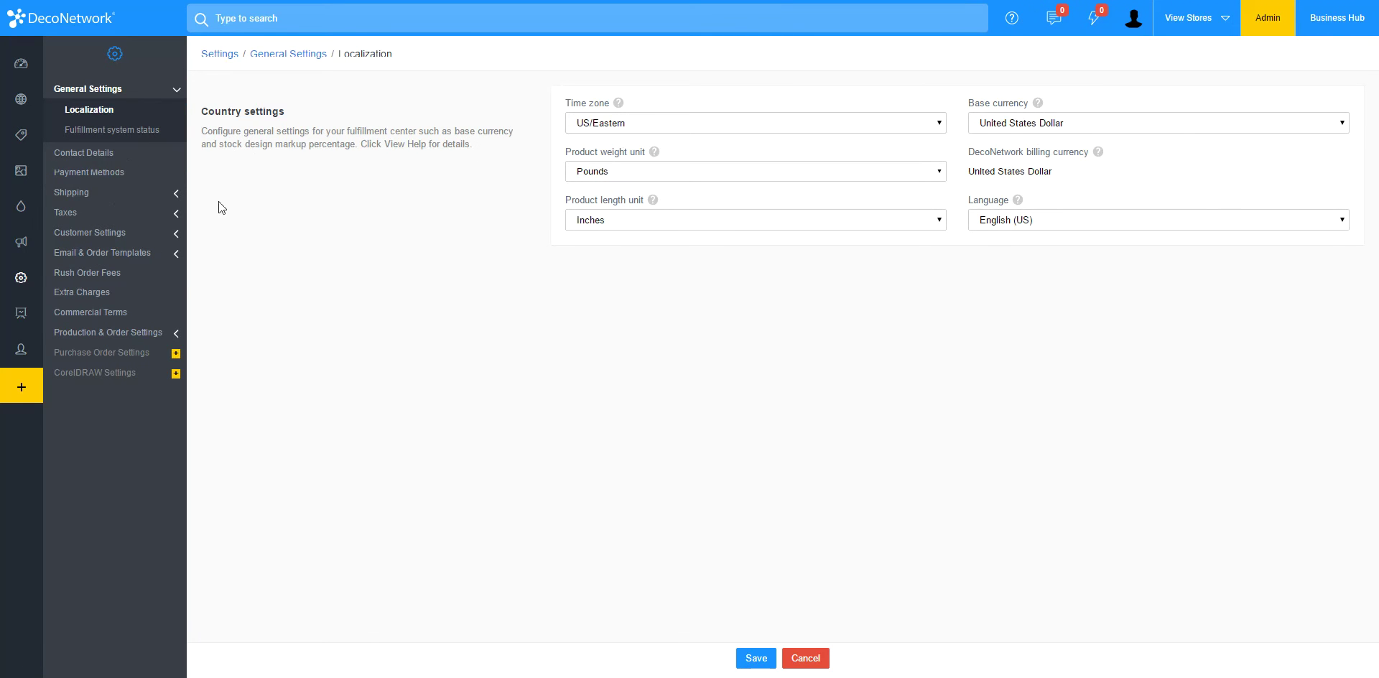
left_click(108, 173)
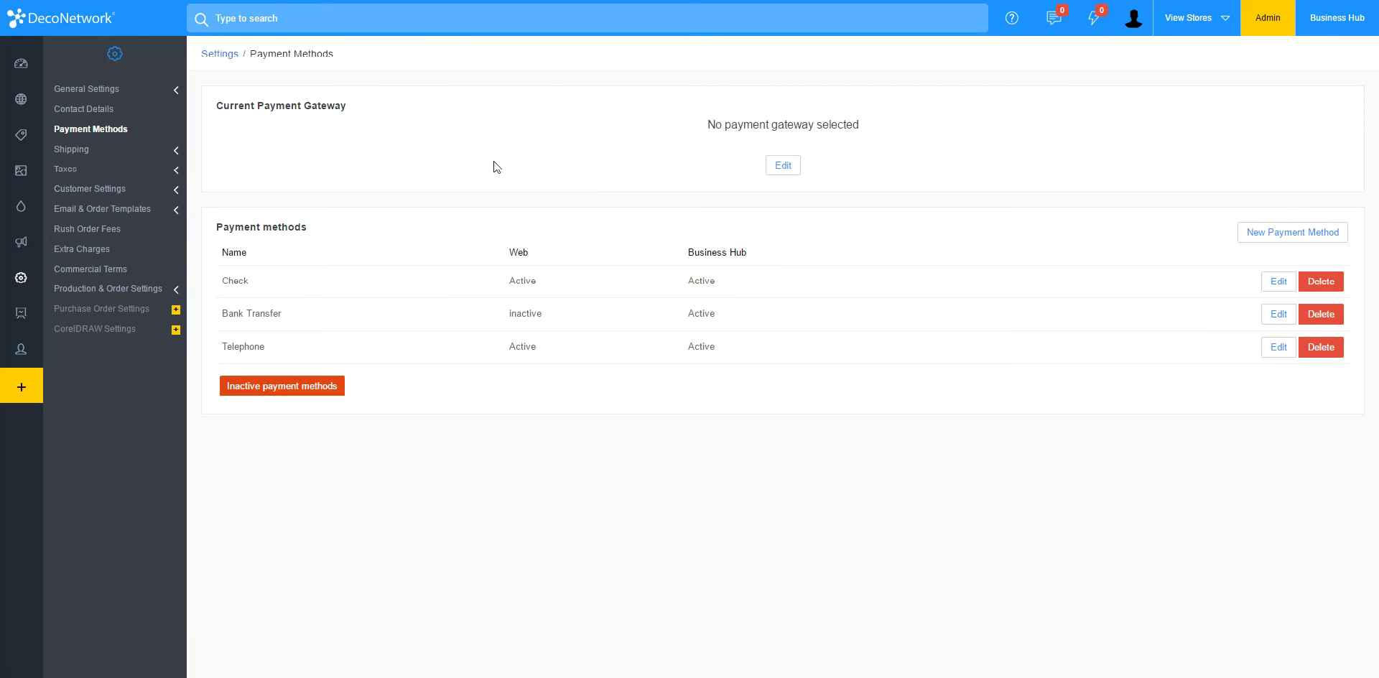
left_click(784, 167)
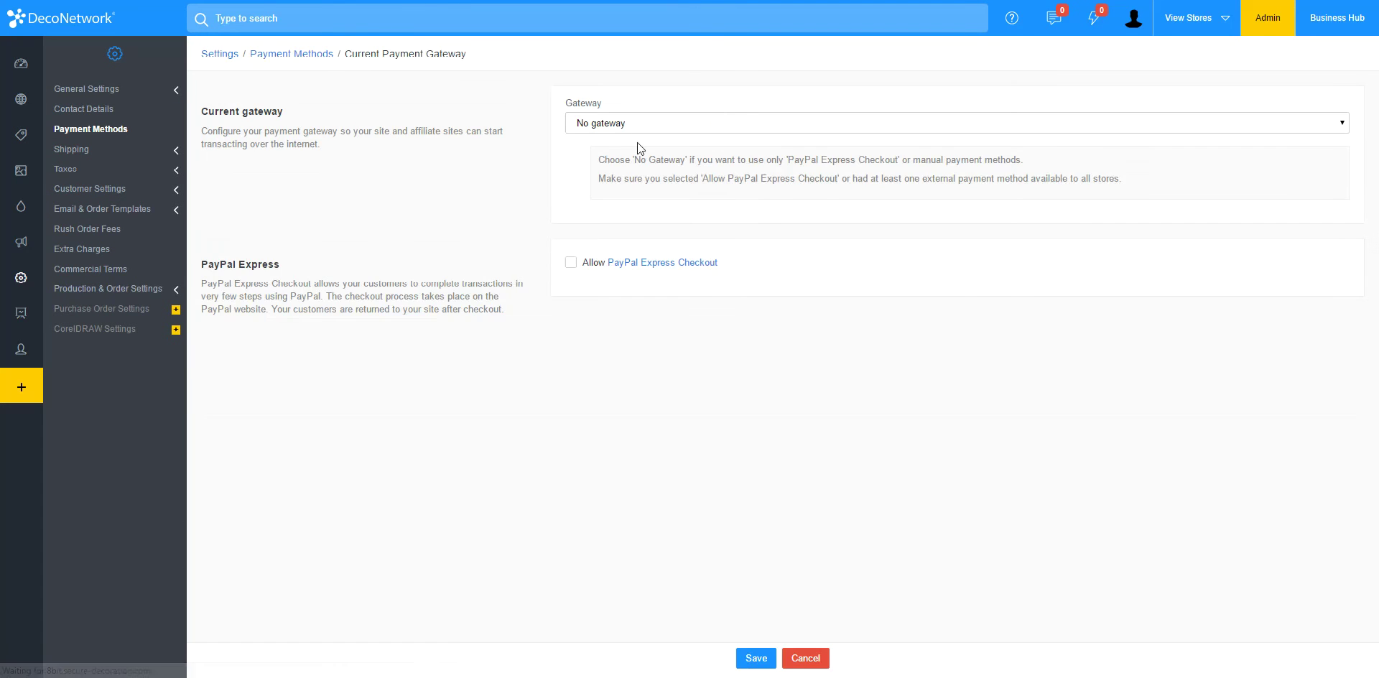
left_click(600, 124)
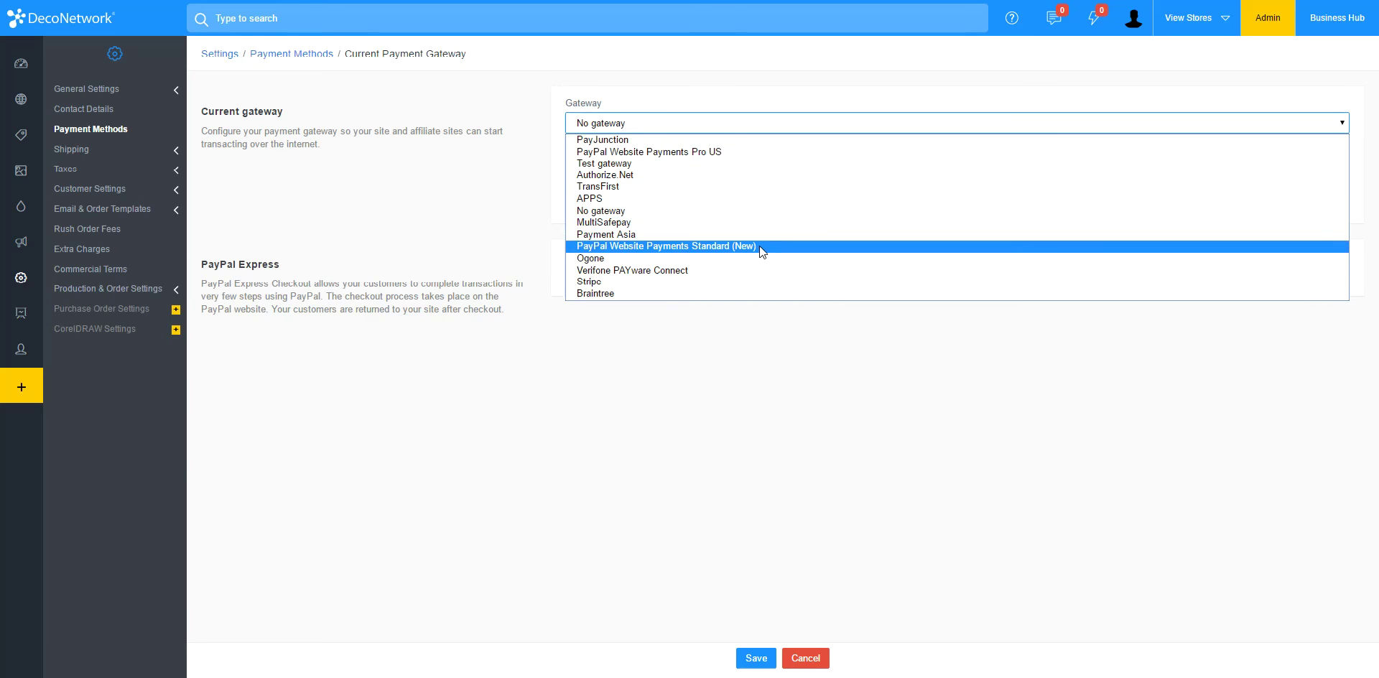
left_click(719, 245)
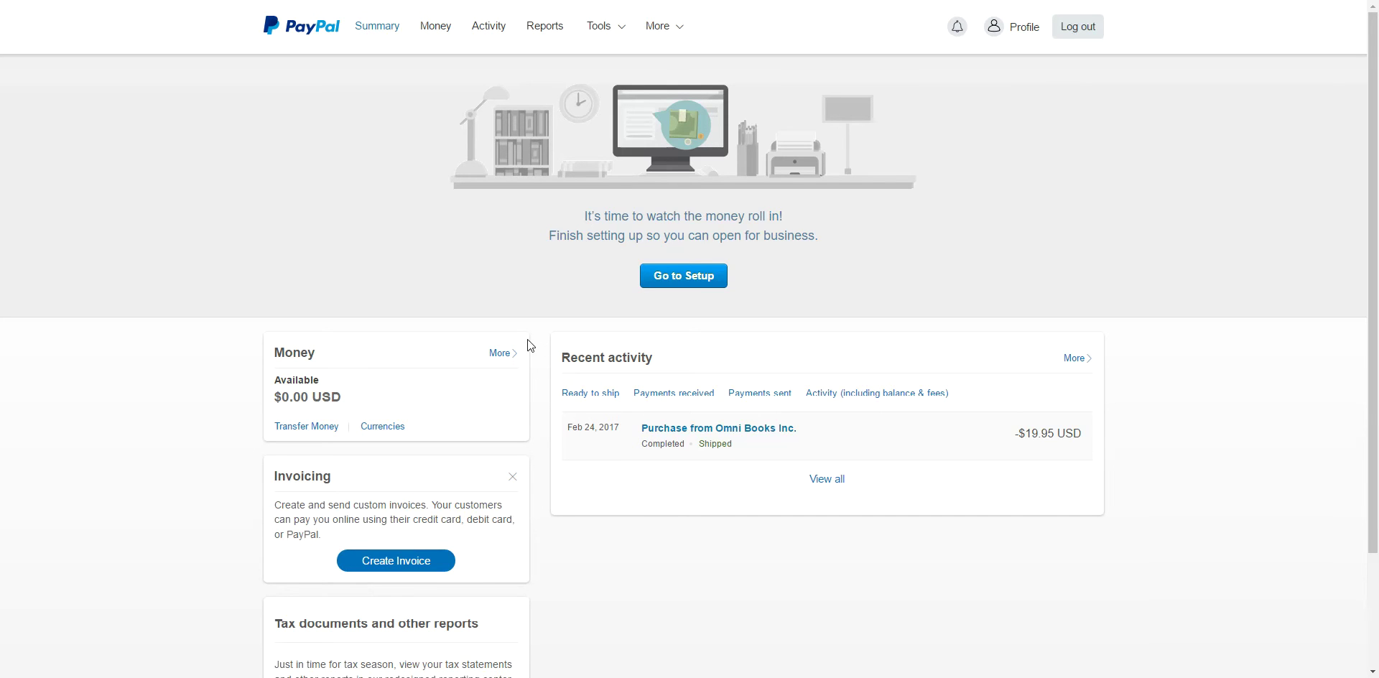
mouse_move(336, 676)
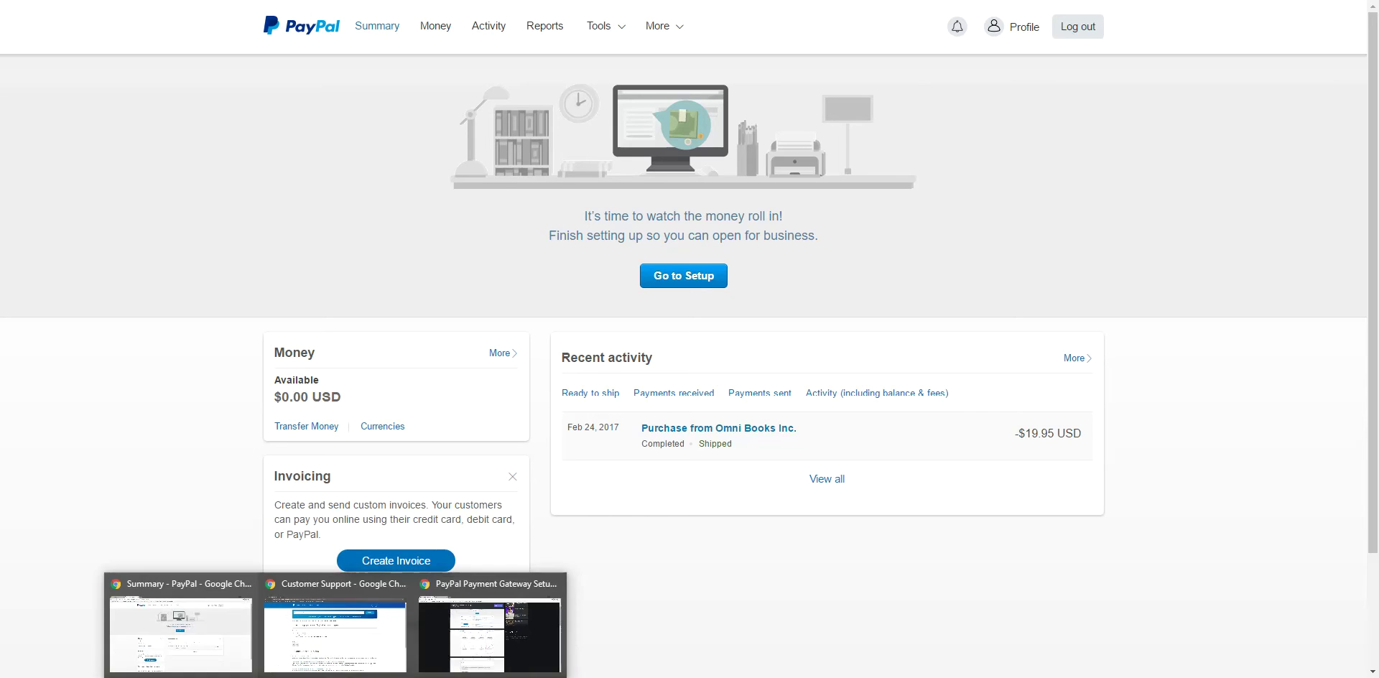
left_click(310, 644)
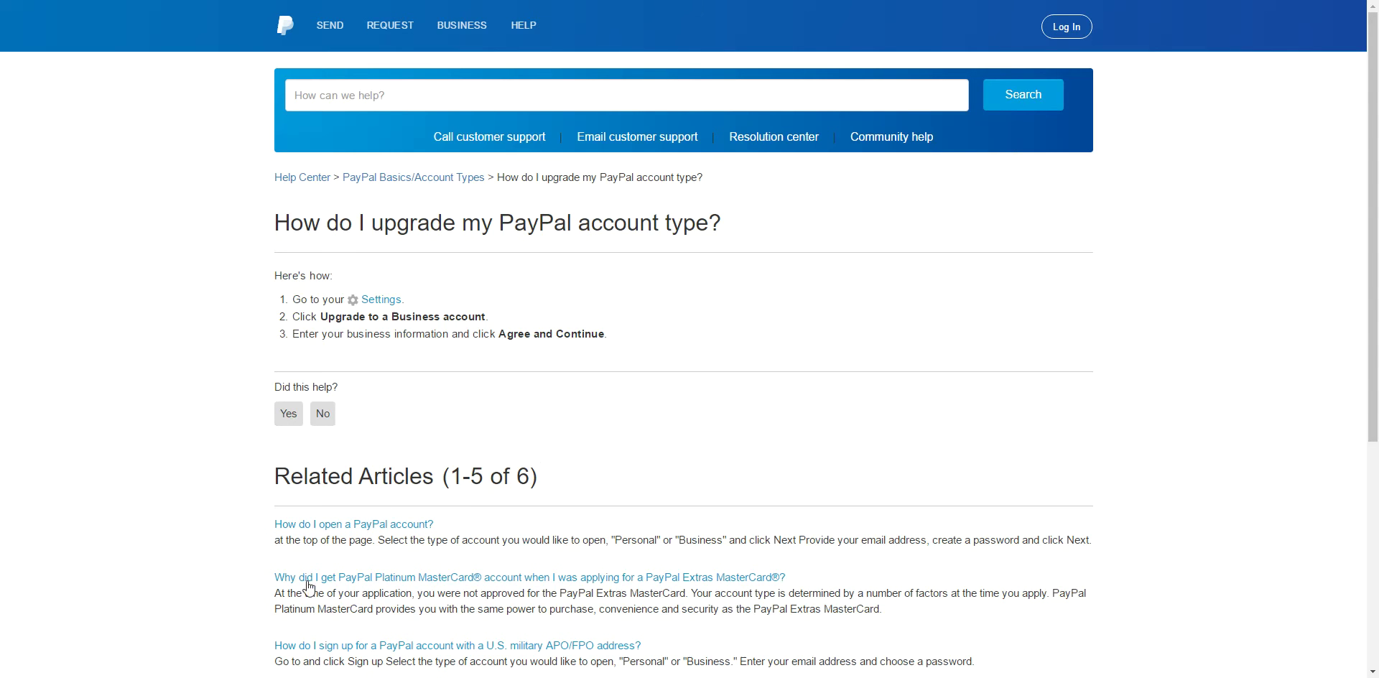
left_click(192, 626)
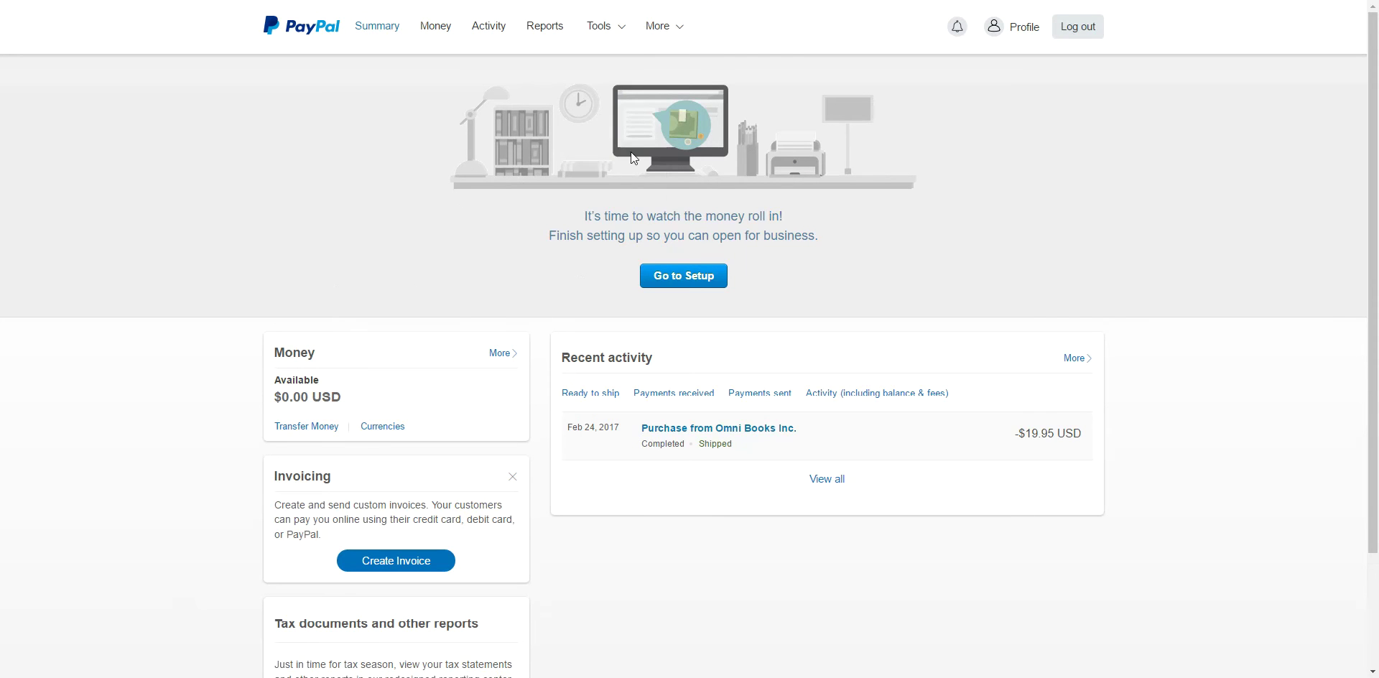
mouse_move(617, 42)
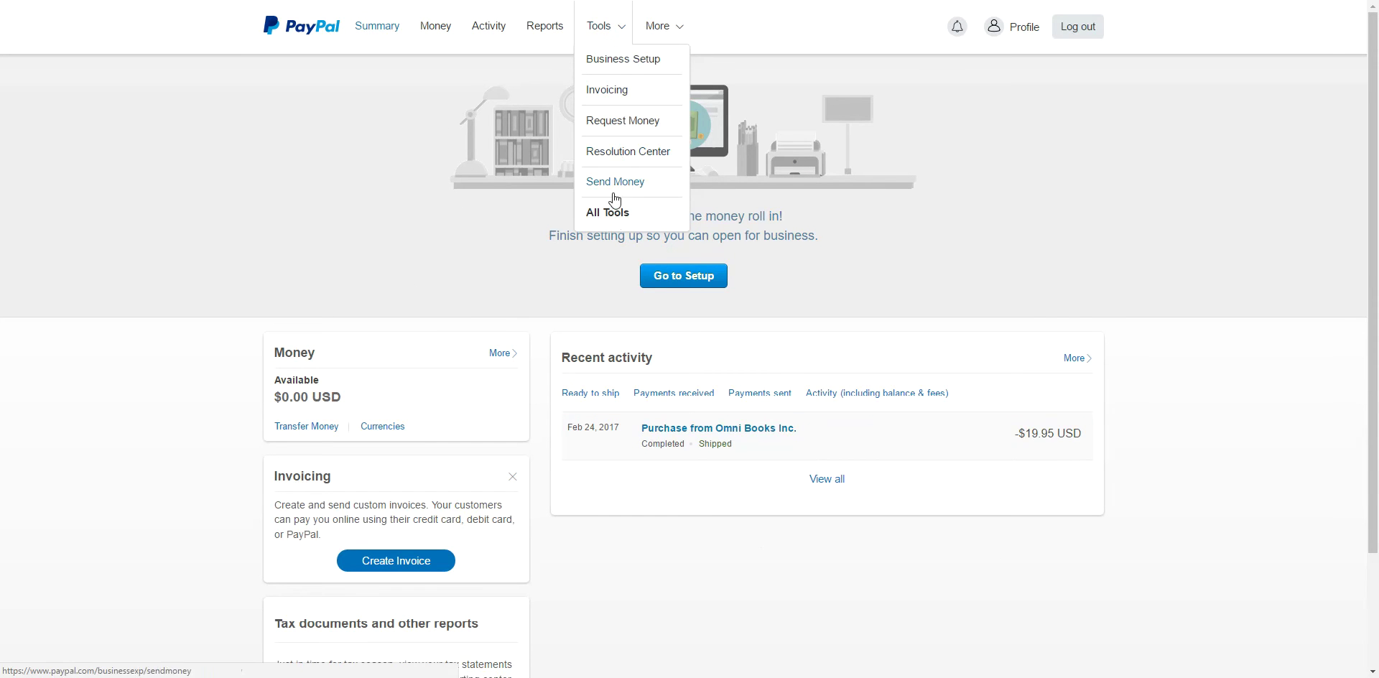
- Bring up PayPal's All Tools list and go to the API credentials tool
left_click(613, 219)
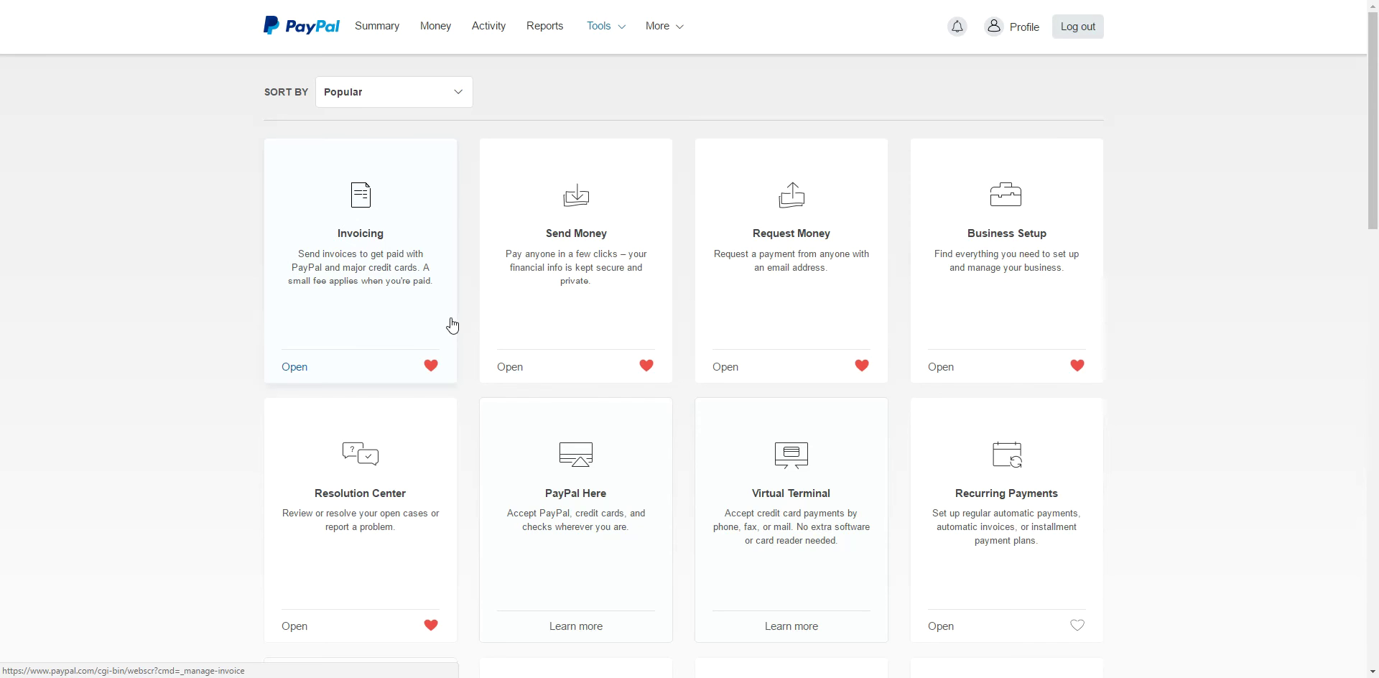
scroll(1182, 408, "down", 4)
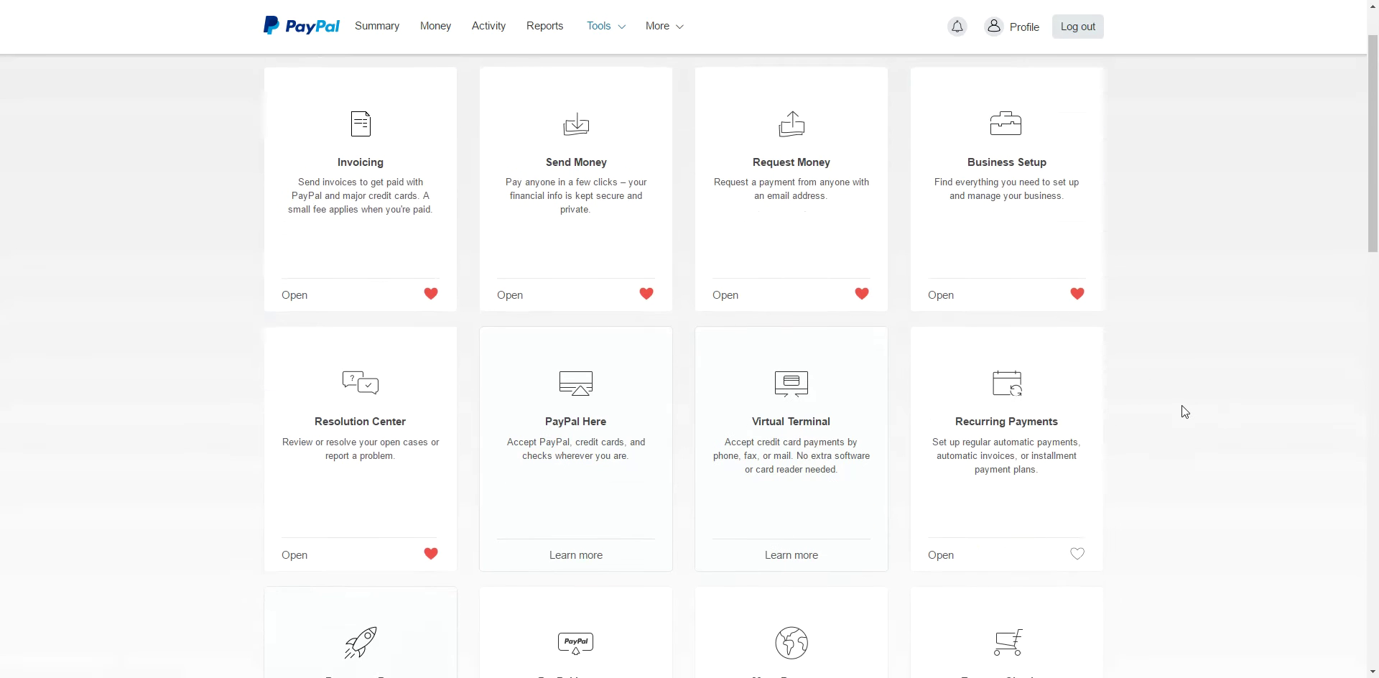
scroll(1183, 406, "down", 6)
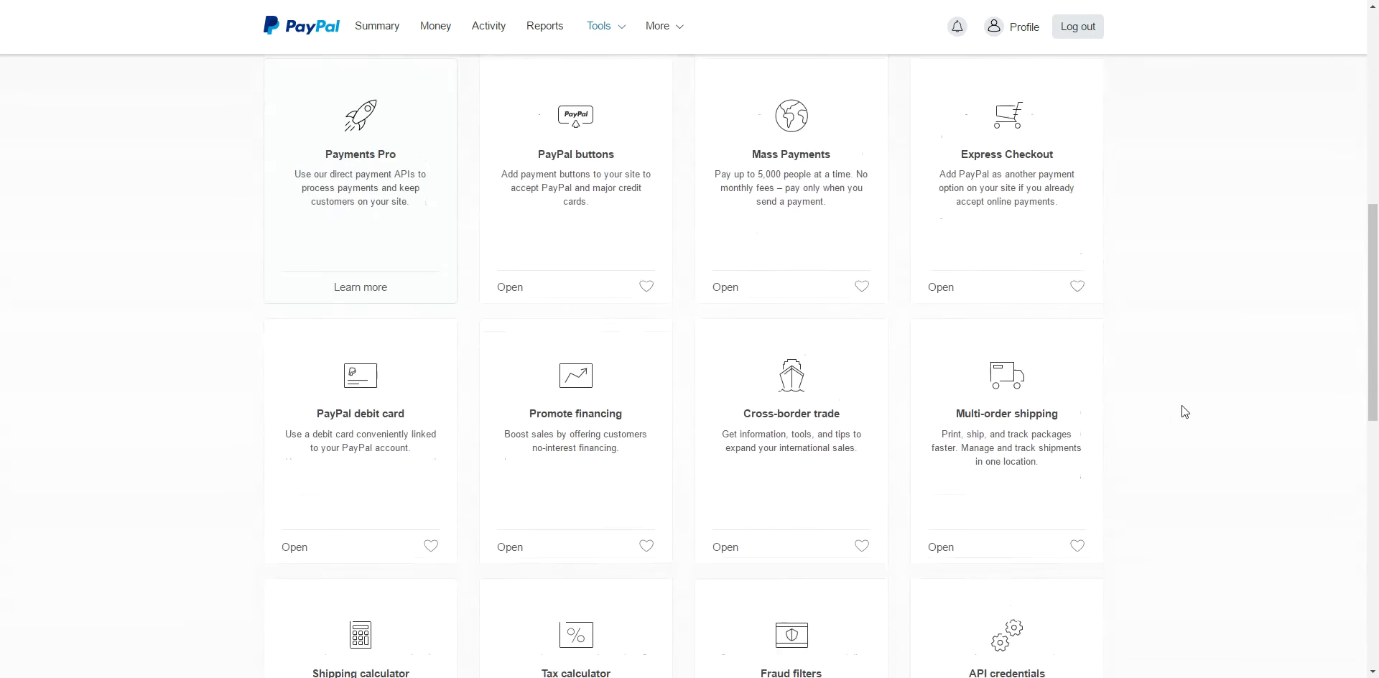
scroll(1183, 411, "down", 1)
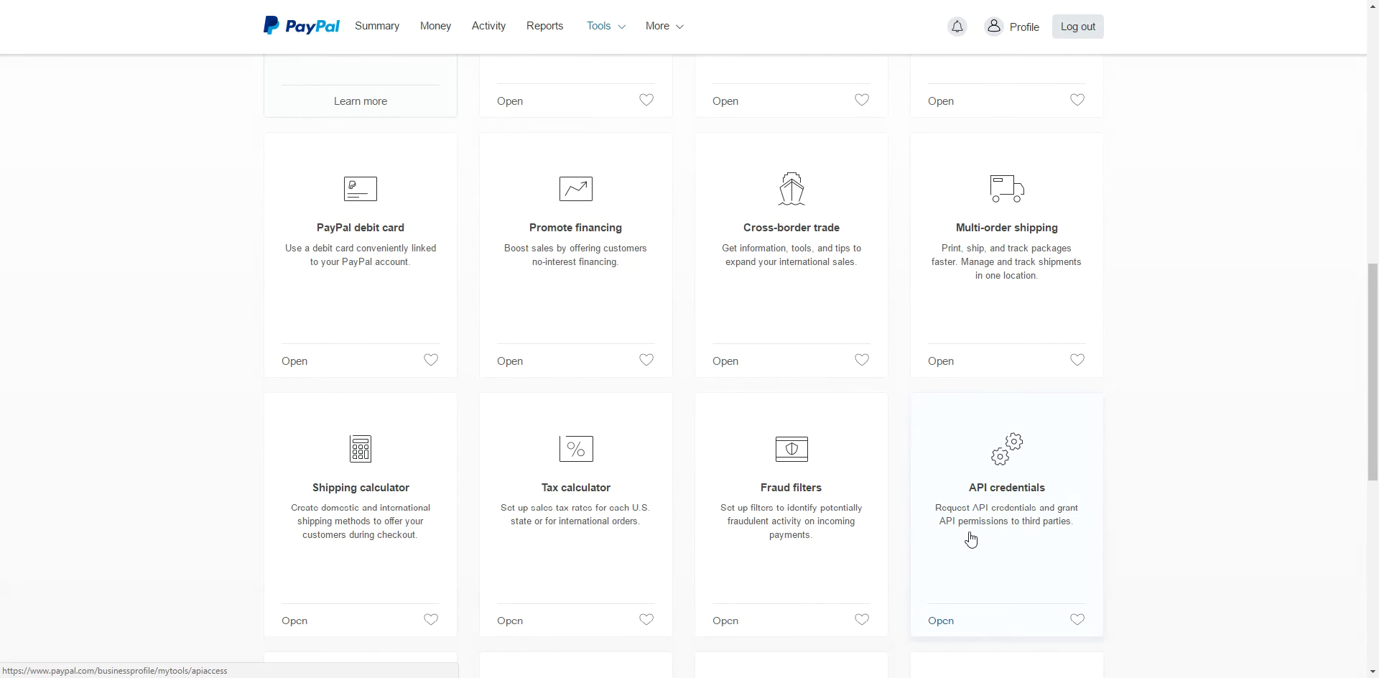
left_click(941, 622)
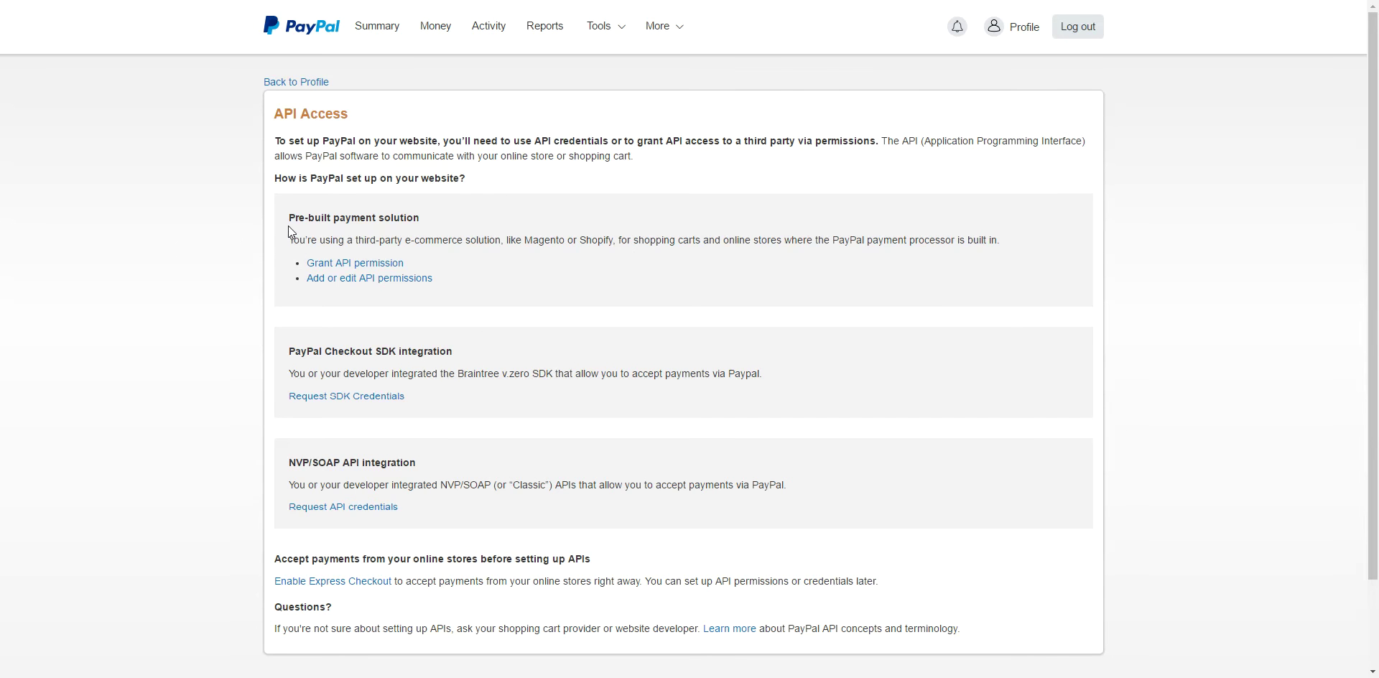
- Under Pre-built payment solution, follow Add or edit API permissions to Add New Third Party Permissions
left_click_drag(289, 227, 430, 221)
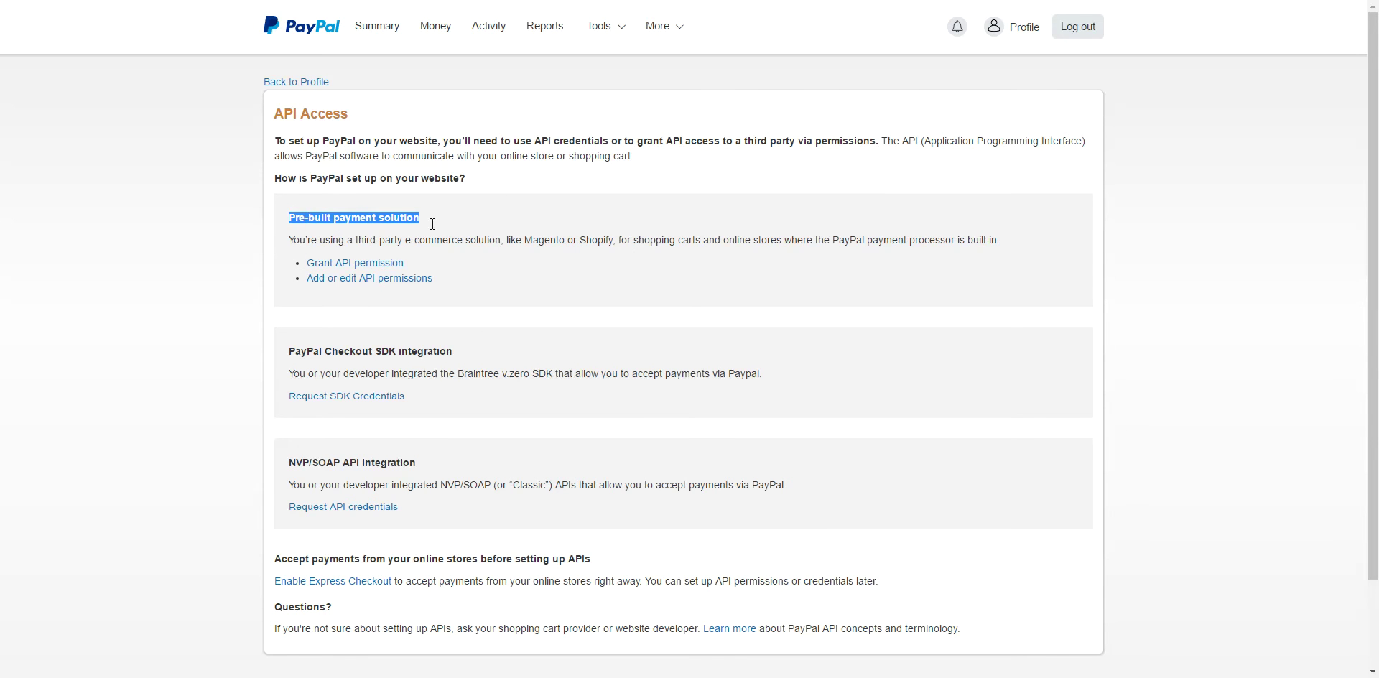
left_click(325, 285)
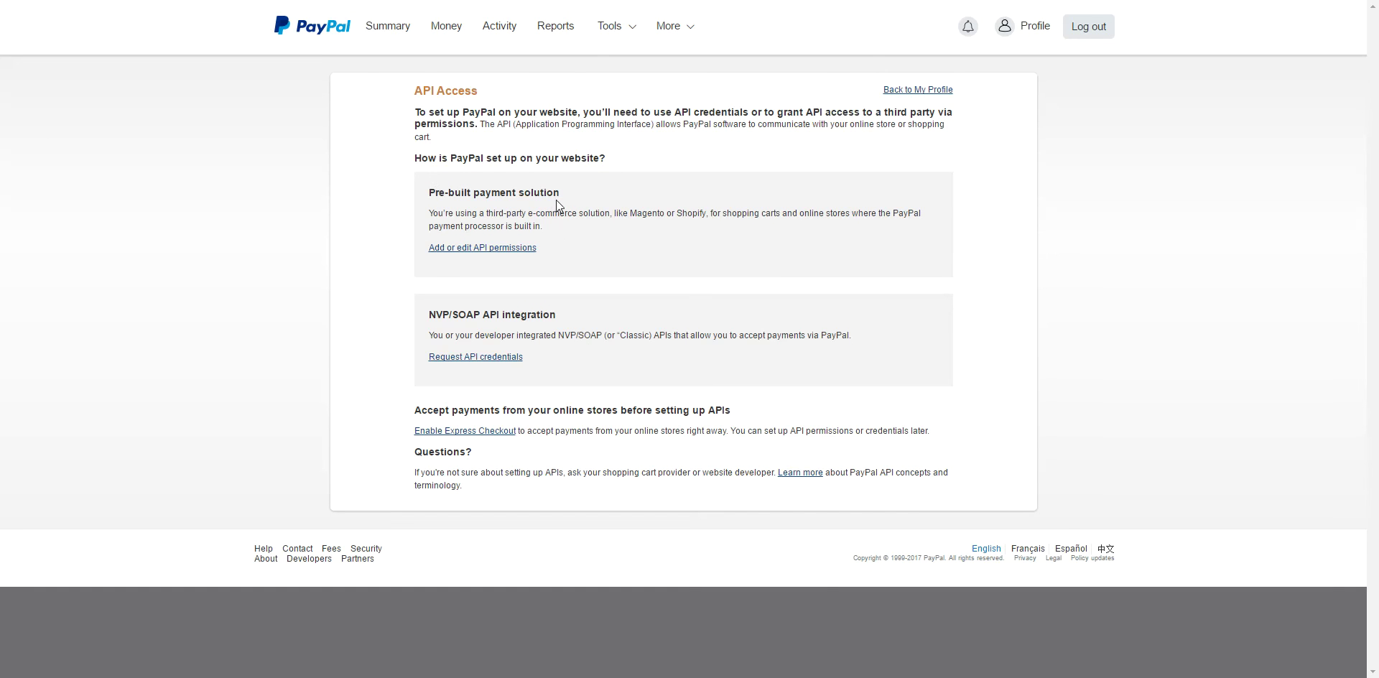
left_click(450, 250)
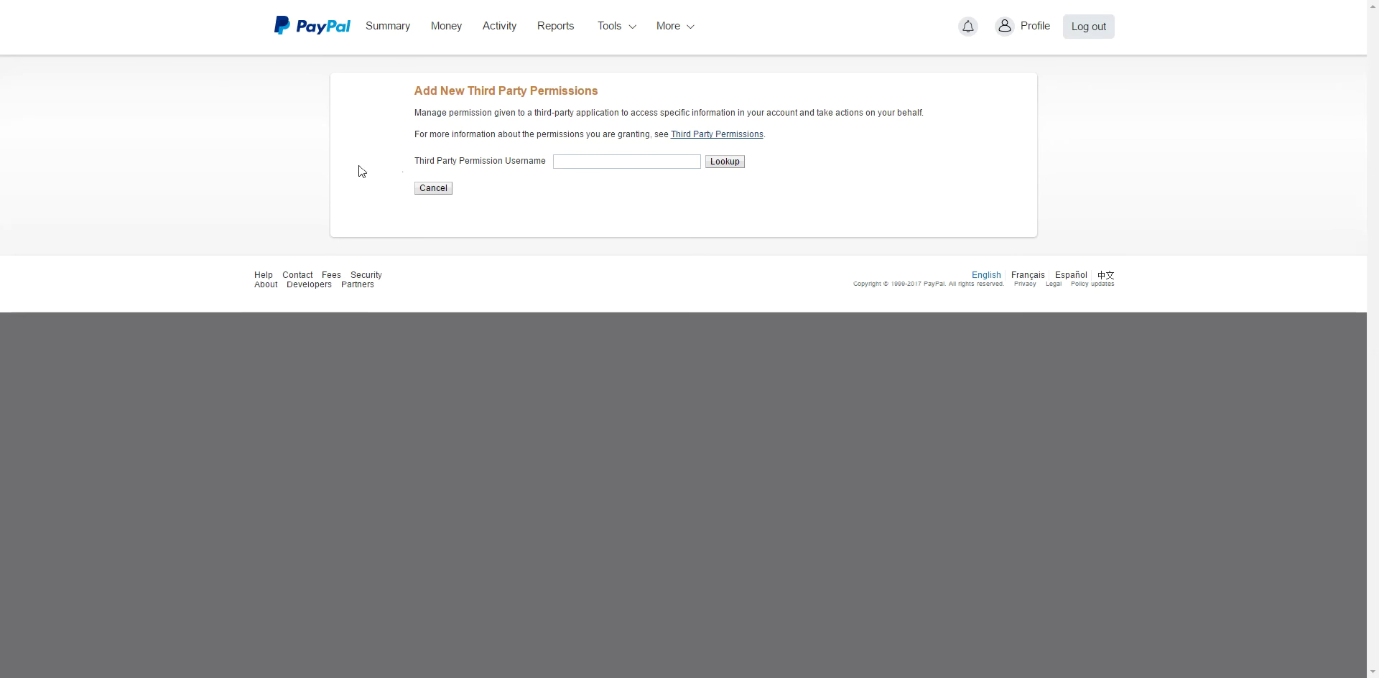
- Copy the API username from DecoNetwork's Setup API Instructions and return to PayPal
key("ctrl+Tab")
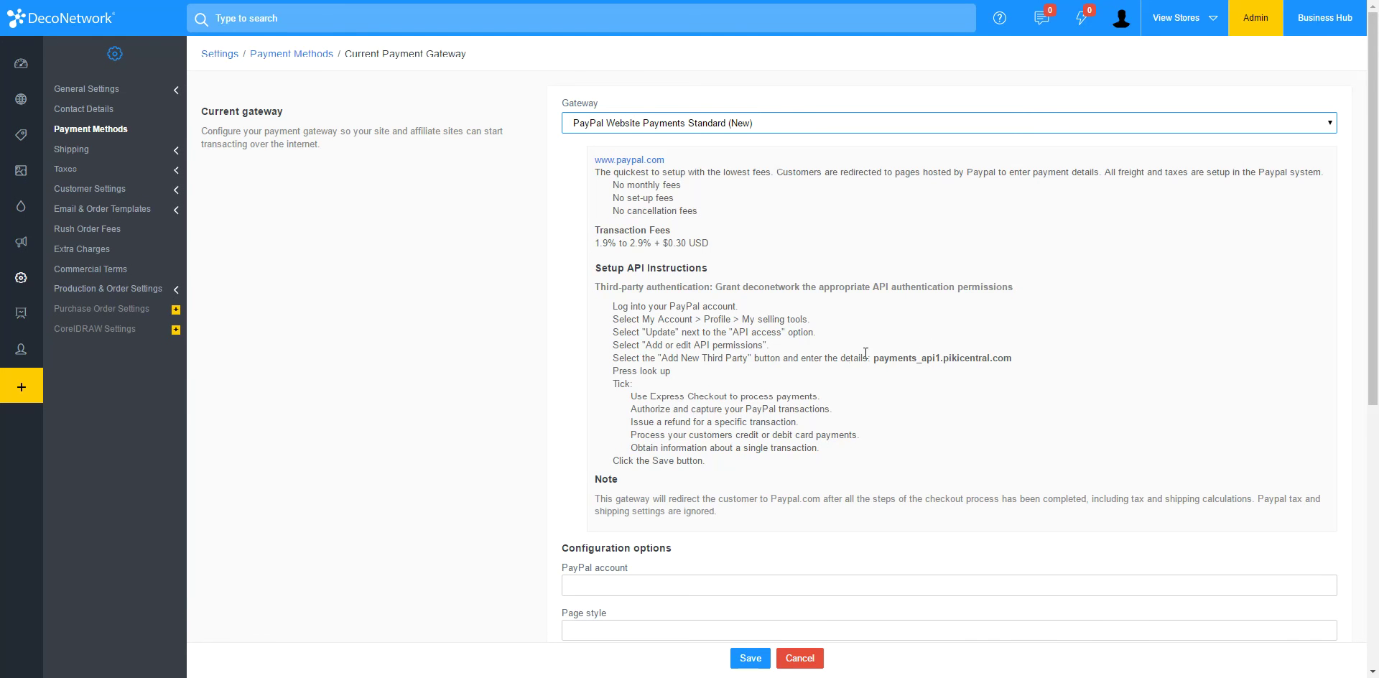
left_click_drag(873, 357, 1012, 358)
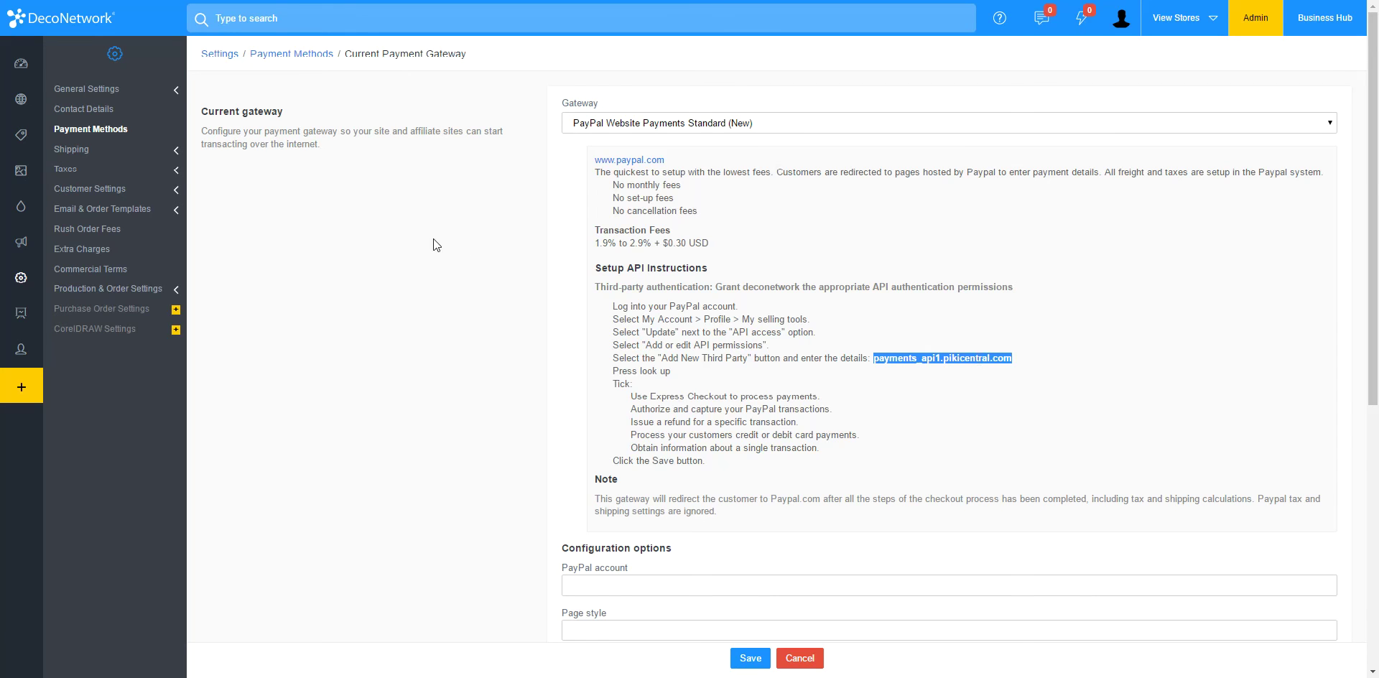
right_click(906, 361)
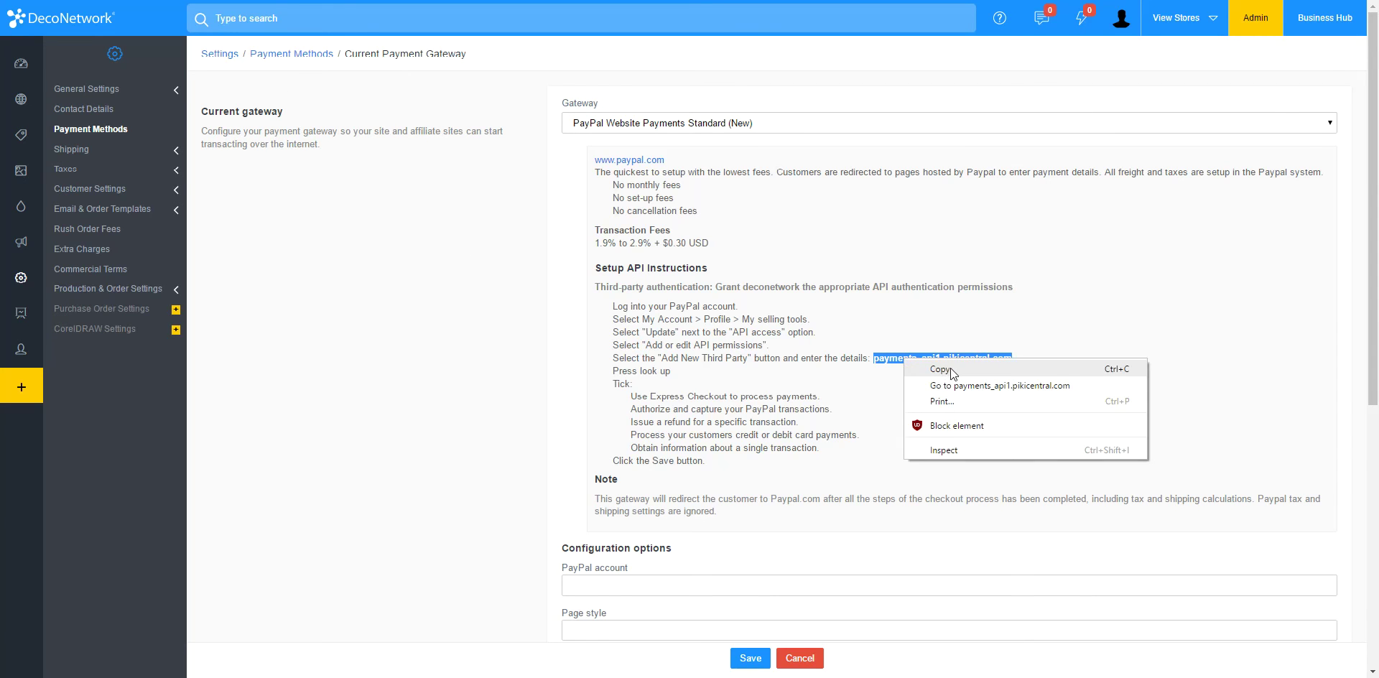
left_click(950, 367)
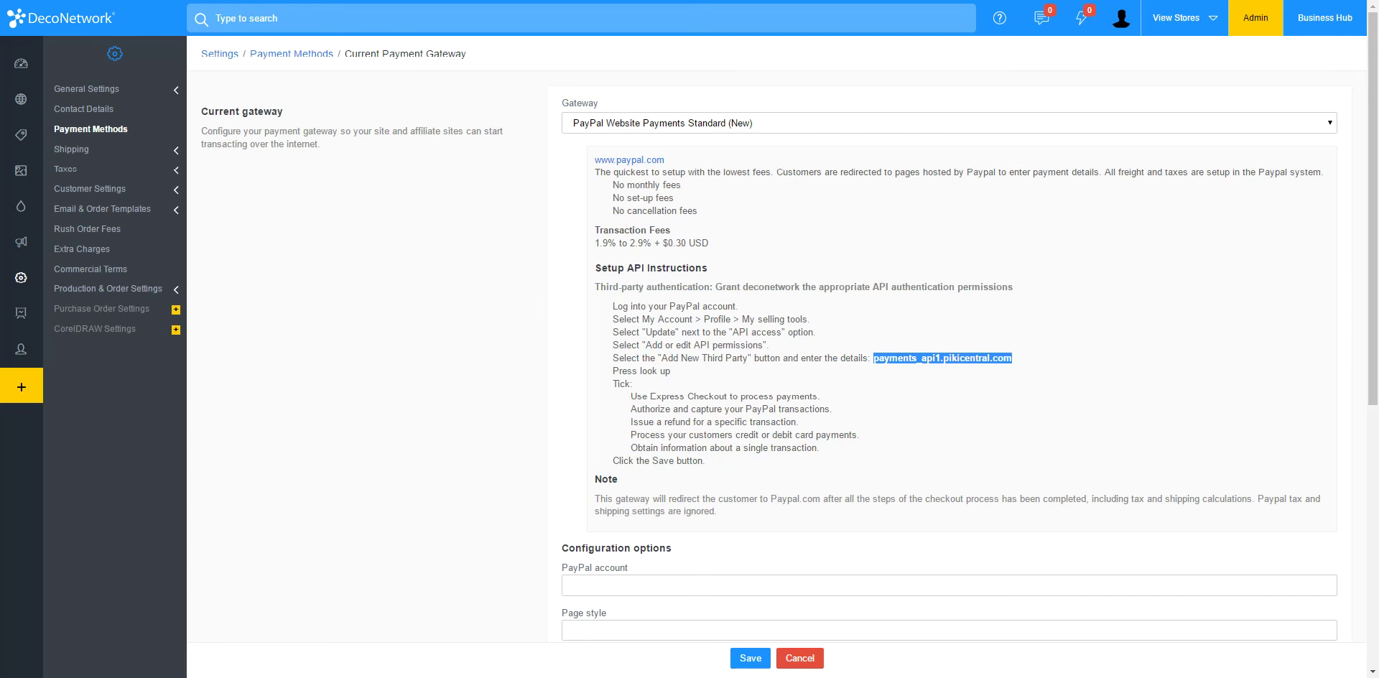
key("alt+Tab")
- Paste DecoNetwork's API username into the Third Party Permission Username field and run Lookup
left_click(585, 161)
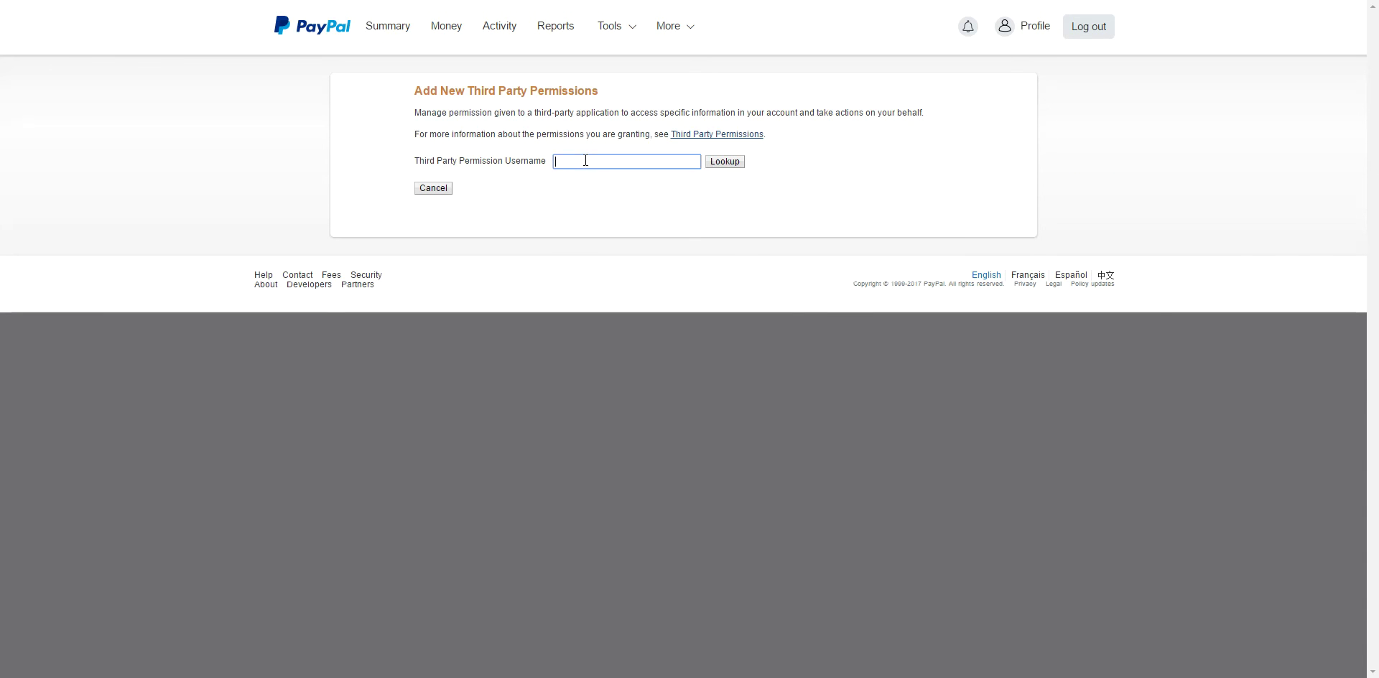
right_click(586, 160)
left_click(619, 241)
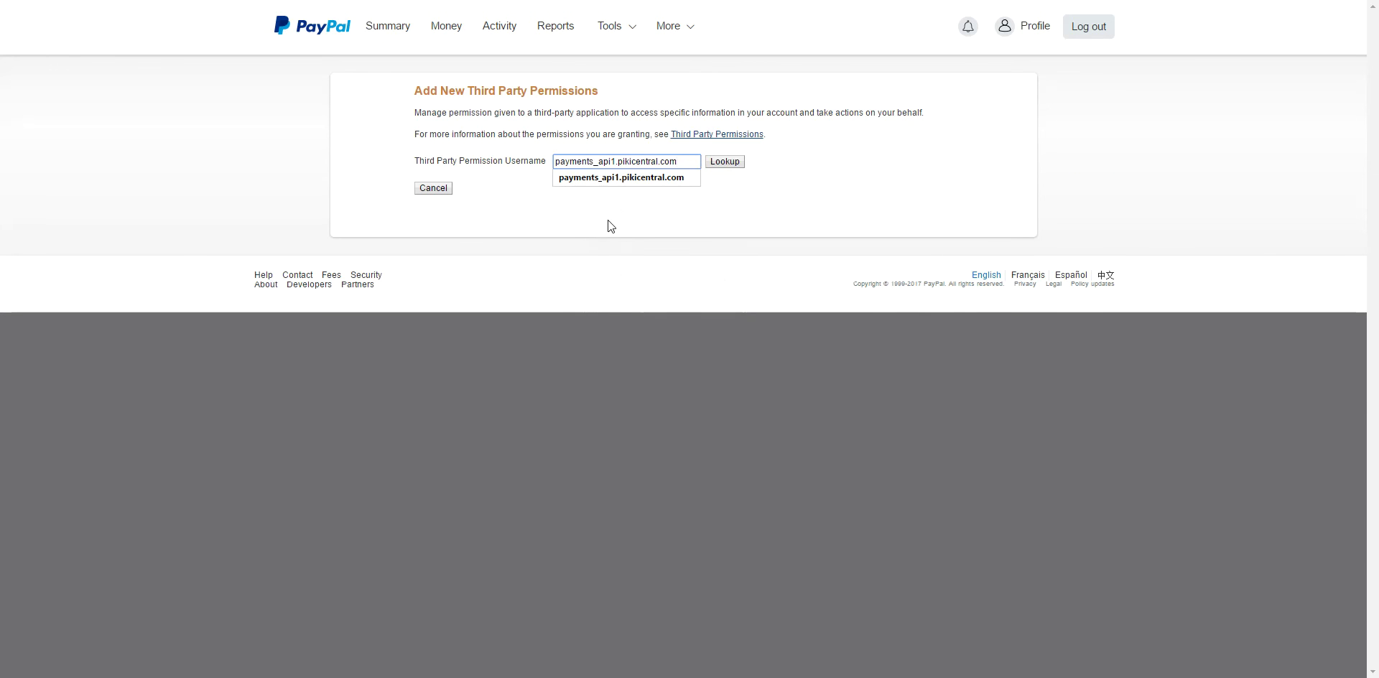
left_click(609, 221)
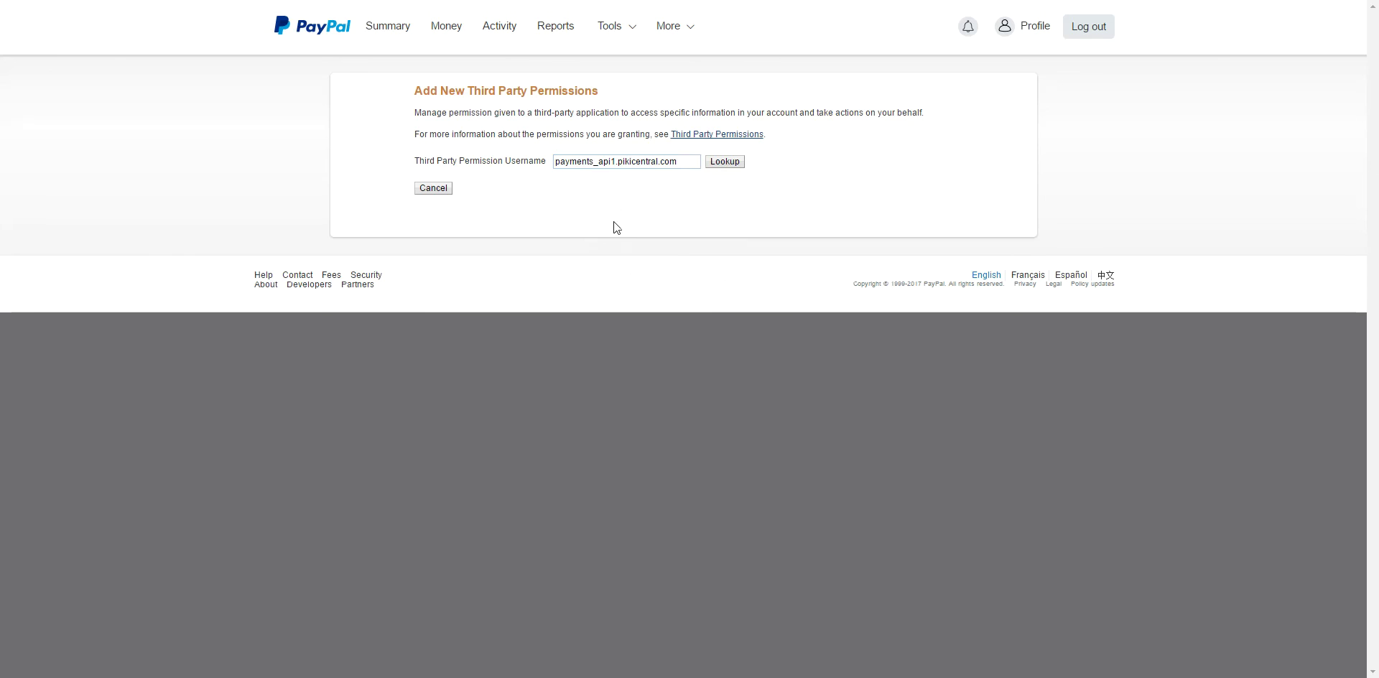
left_click(714, 166)
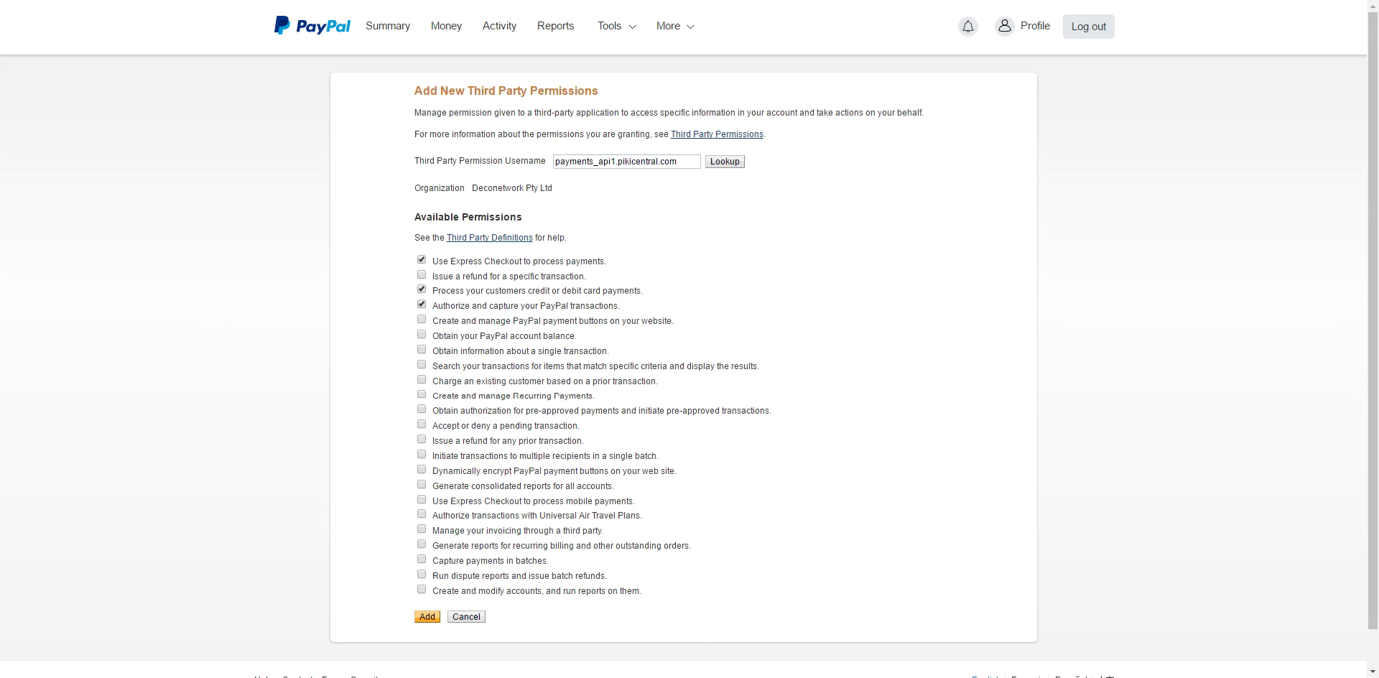
- Tick the single-transaction information and refund permissions, then add Deconetwork Pty Ltd as a third party
left_click(422, 350)
left_click(422, 440)
left_click(427, 618)
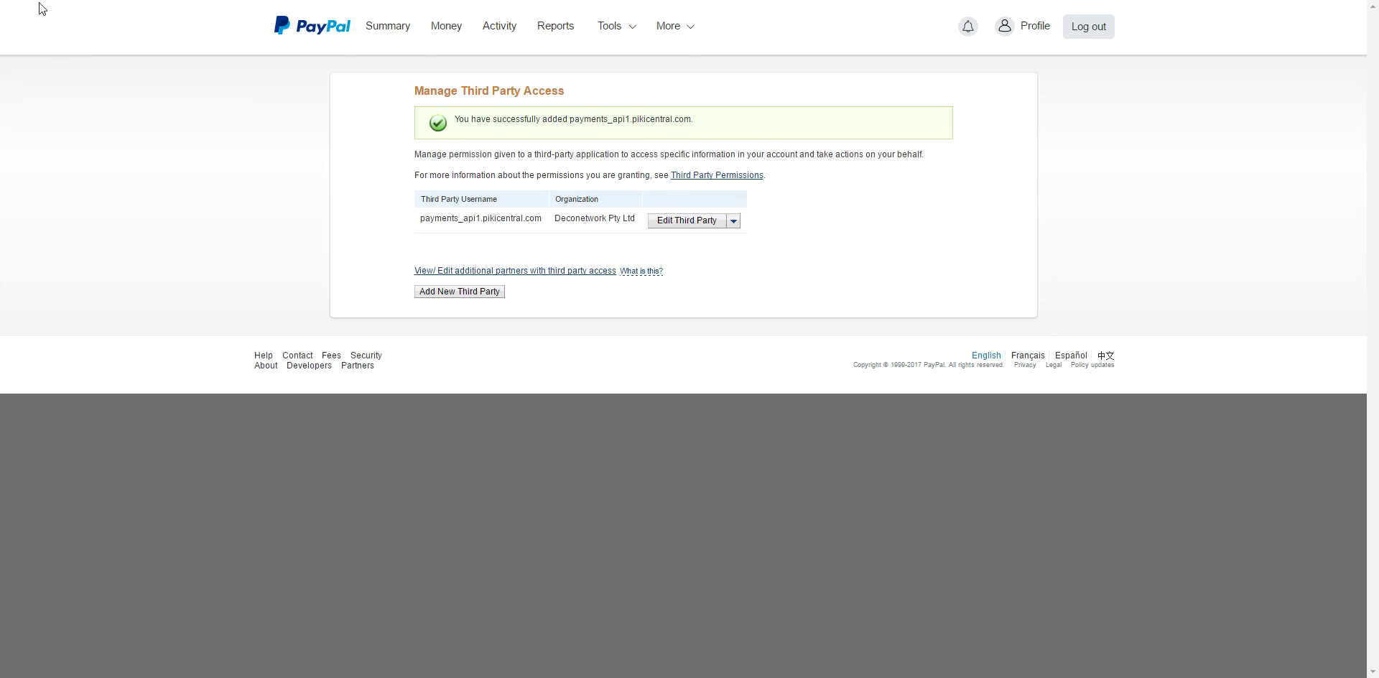
- Return to DecoNetwork's gateway page and select the PayPal account field under Configuration options
key("ctrl+Tab")
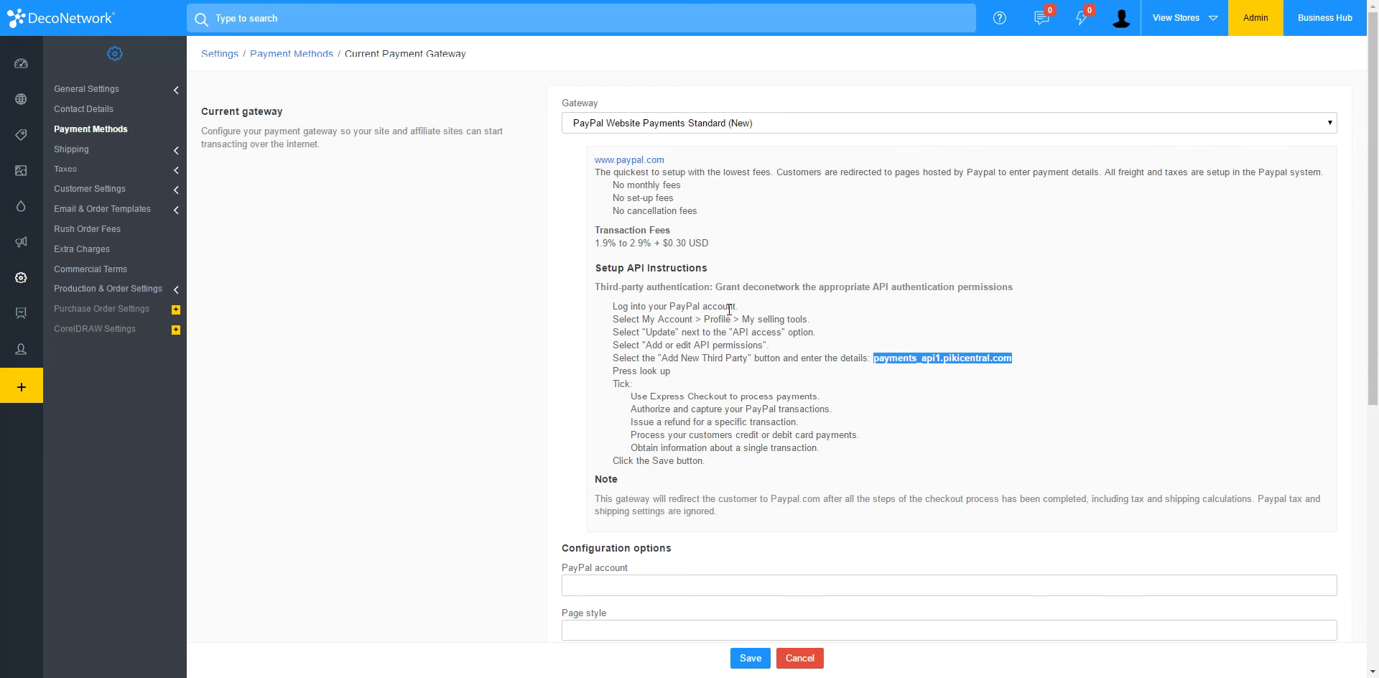
scroll(414, 346, "down", 3)
left_click(610, 371)
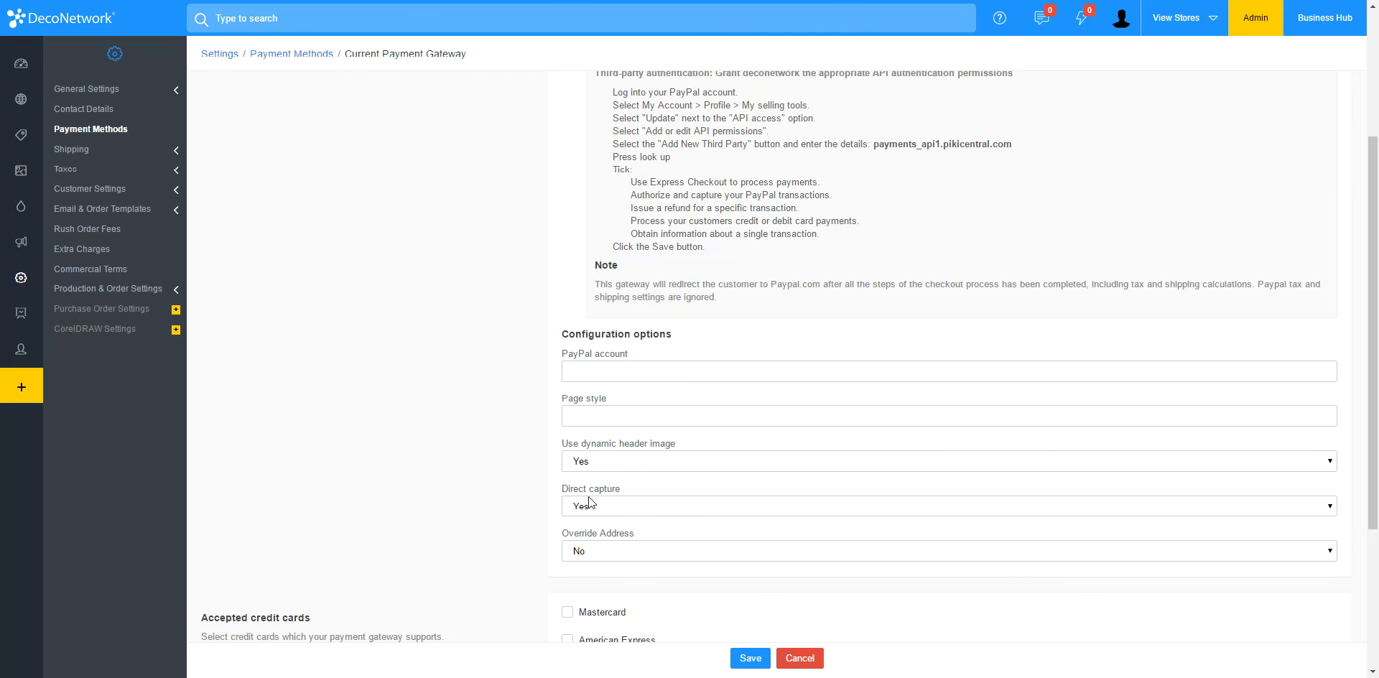
left_click(593, 507)
left_click(593, 507)
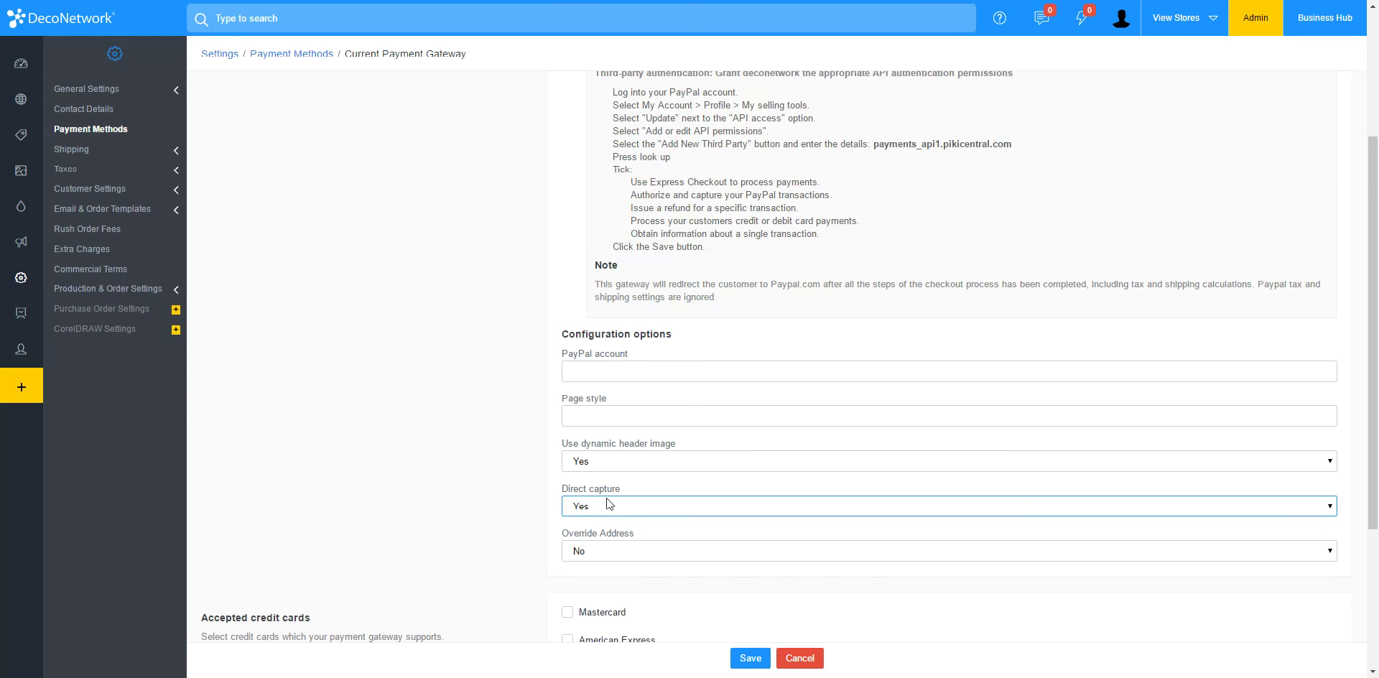
left_click(717, 506)
left_click(716, 506)
left_click(618, 507)
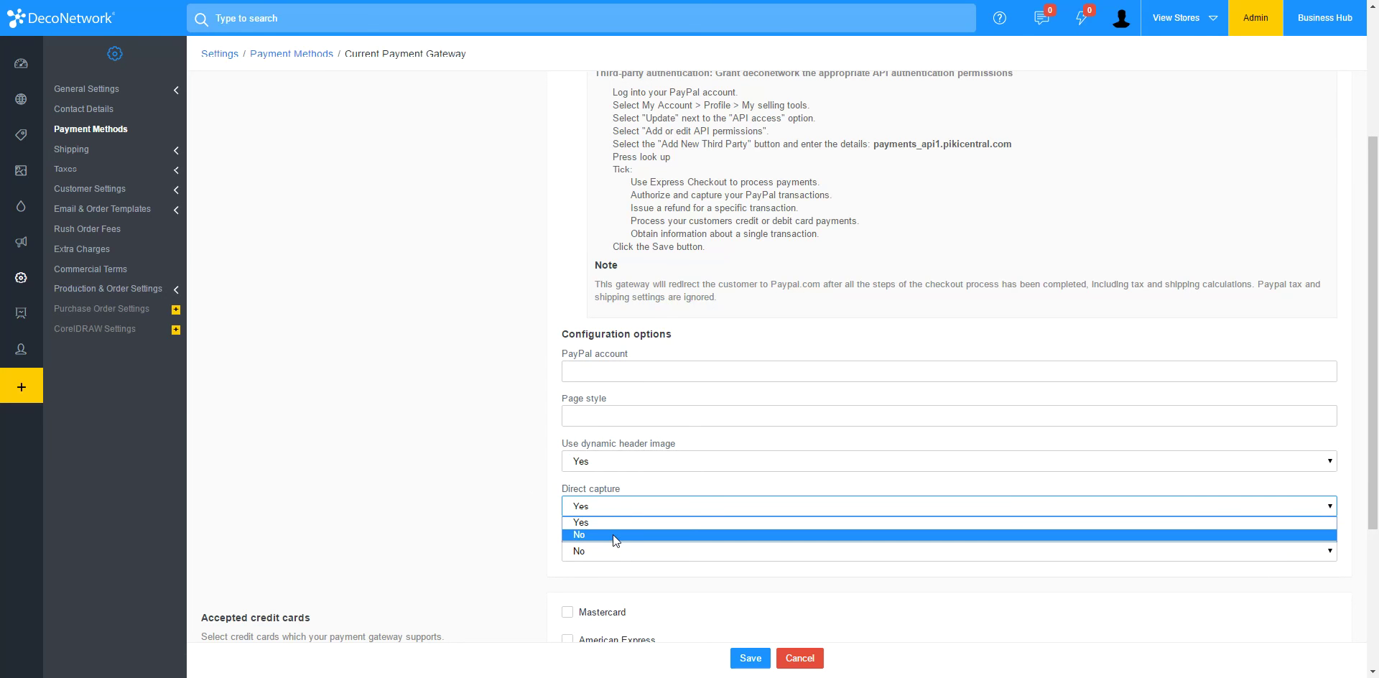
left_click(632, 490)
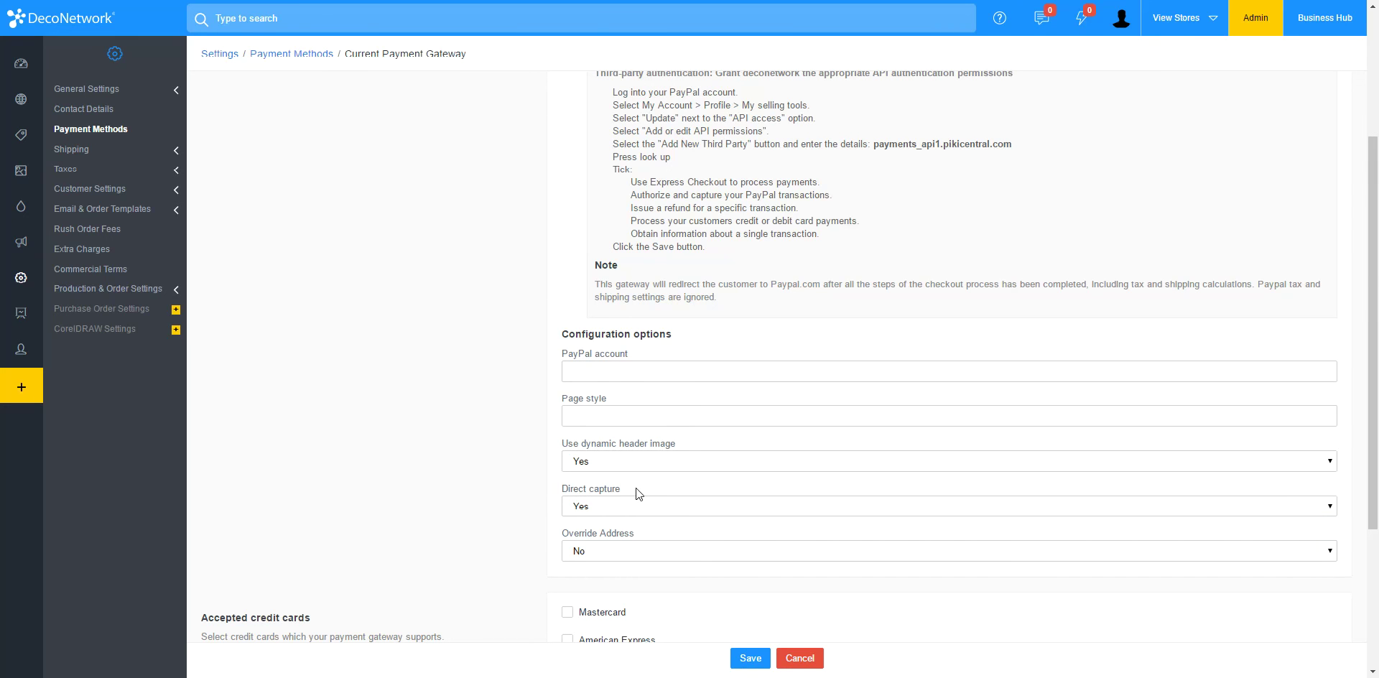
left_click_drag(636, 488, 557, 491)
left_click(553, 493)
left_click_drag(657, 486, 611, 83)
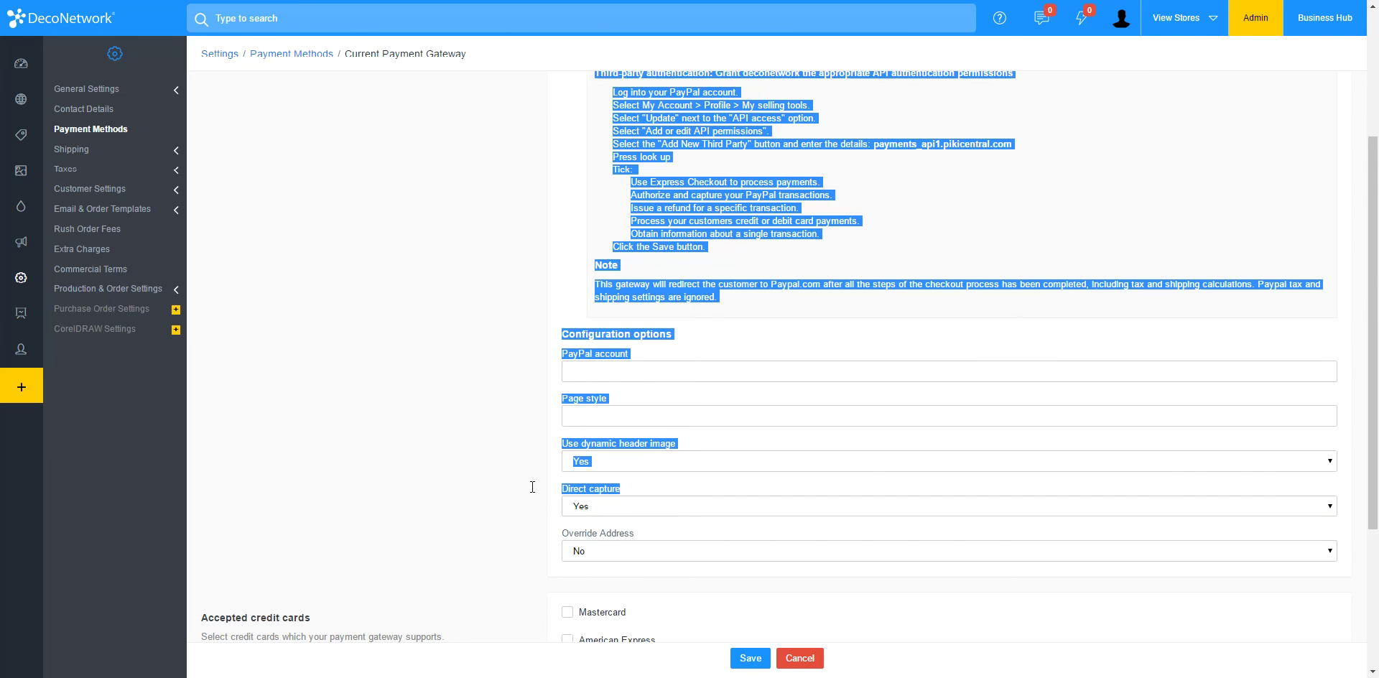
left_click(550, 532)
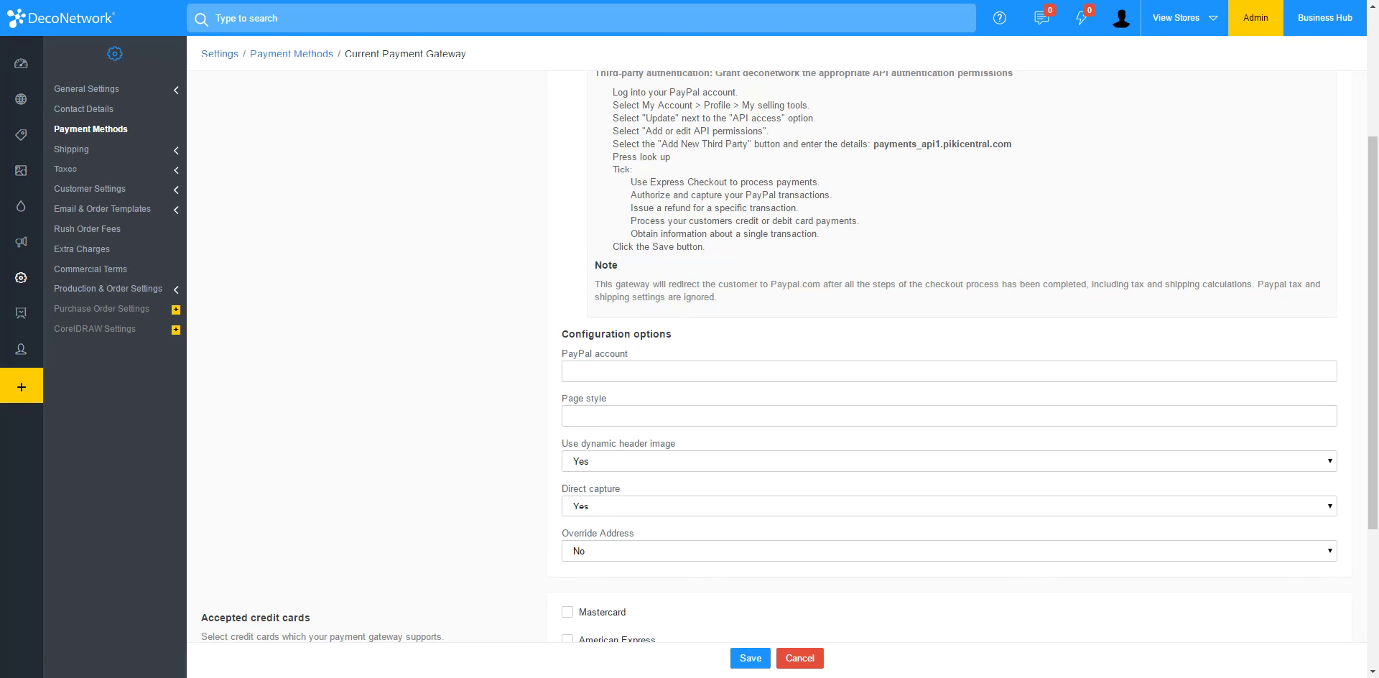
- Scroll the PayPal gateway settings down past the Accepted credit cards options
scroll(535, 523, "down", 3)
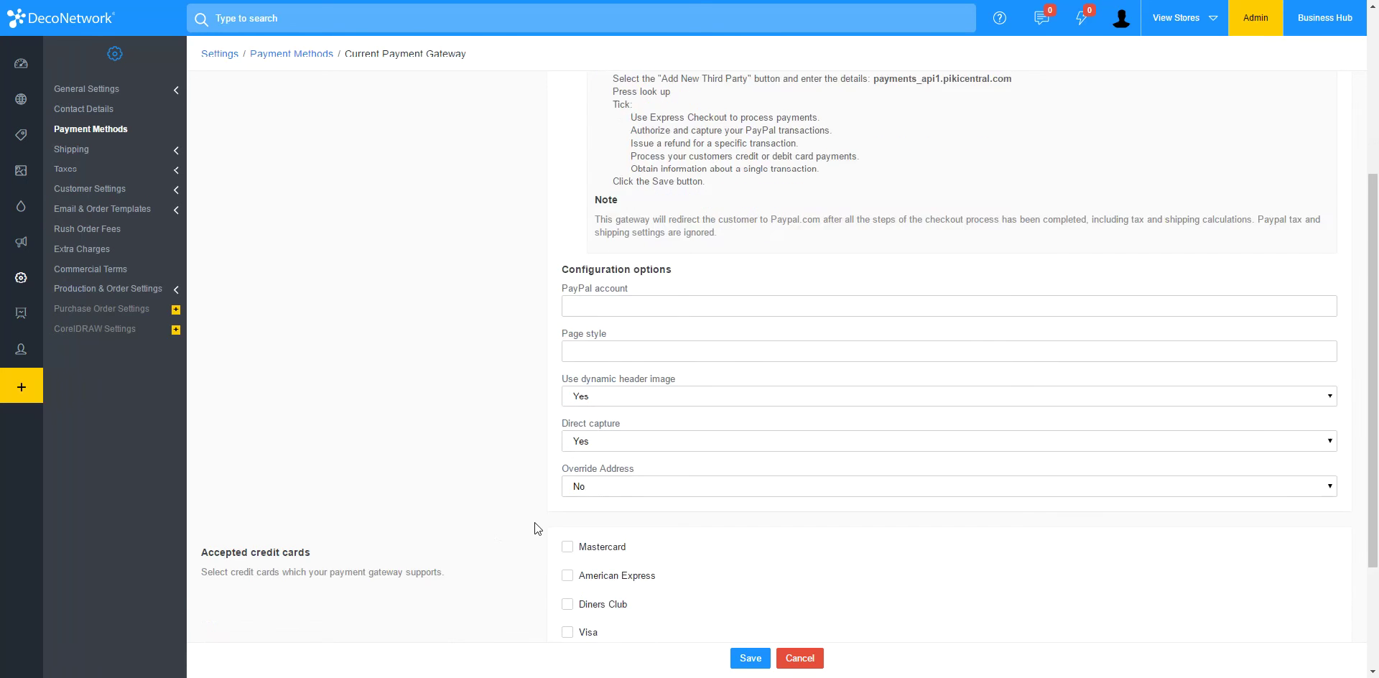